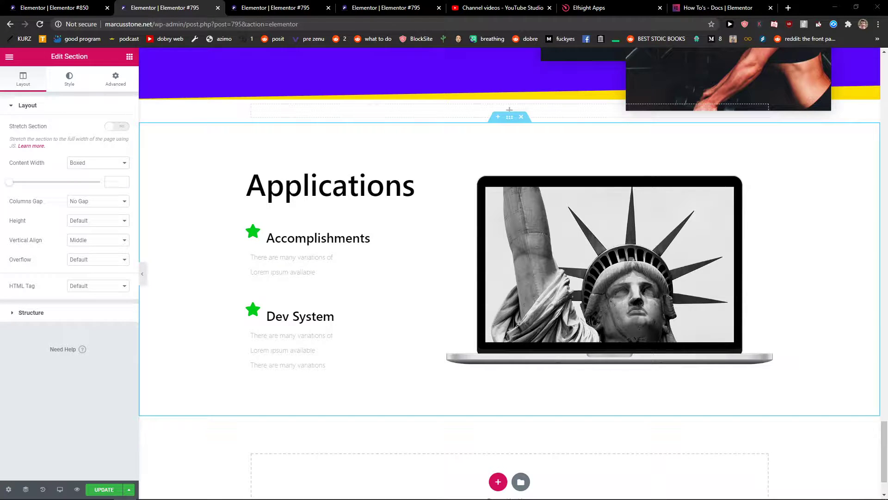
scroll(422, 357, "down", 2)
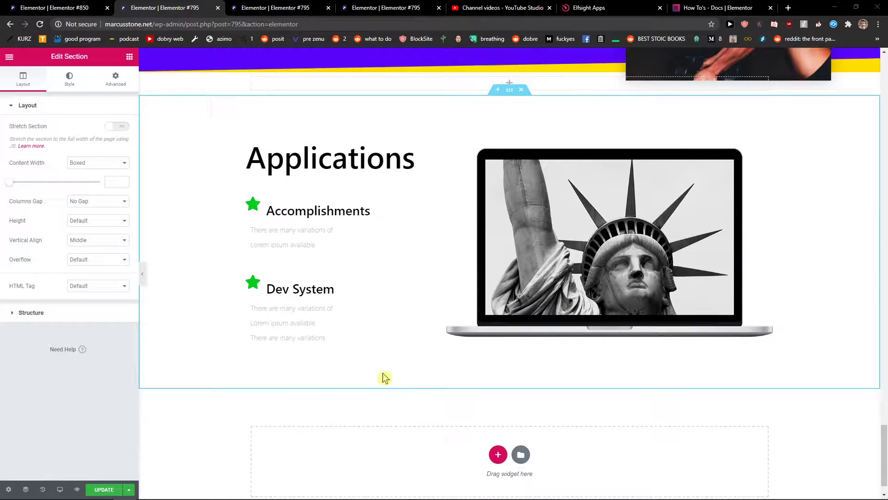
scroll(389, 375, "up", 4)
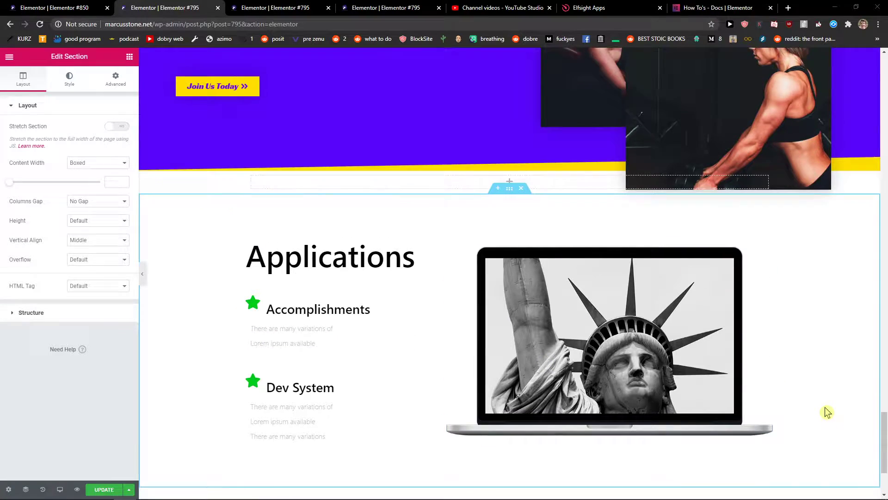
scroll(827, 410, "down", 3)
scroll(180, 309, "up", 2)
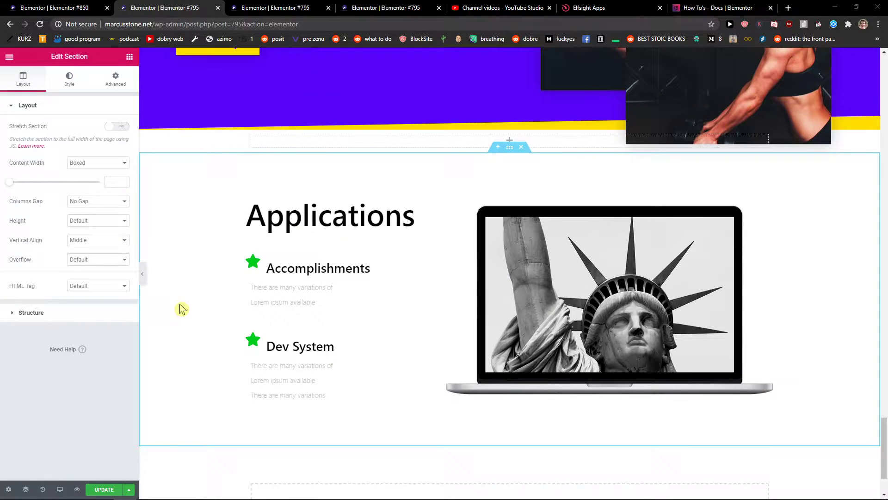
Select the laptop image in the Applications section to show its Edit Image settings and actions
left_click(298, 264)
left_click(626, 327)
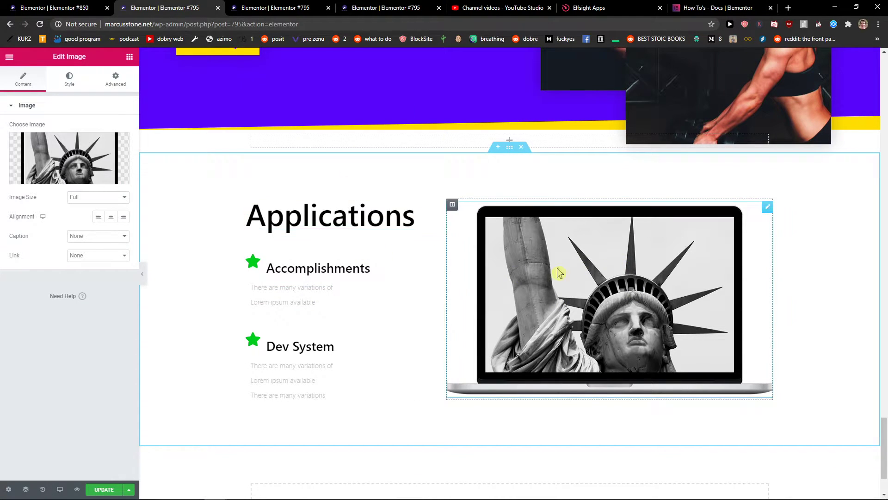
left_click(371, 292)
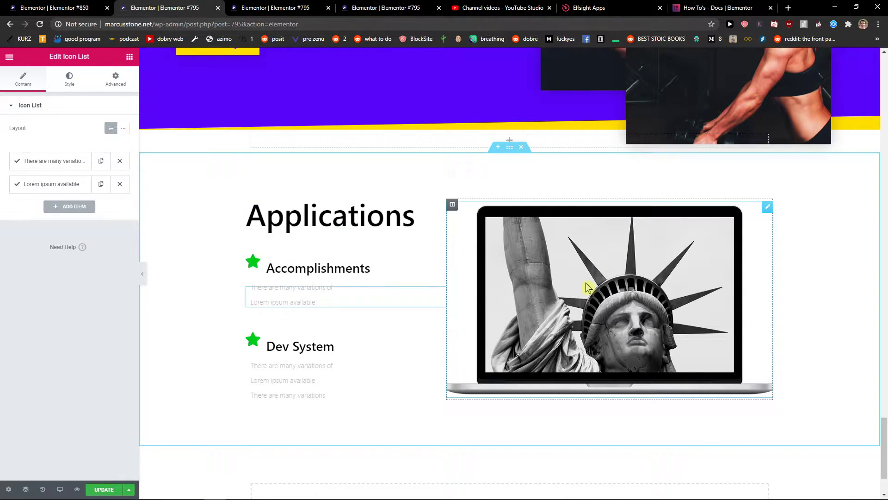
right_click(586, 284)
left_click(351, 316)
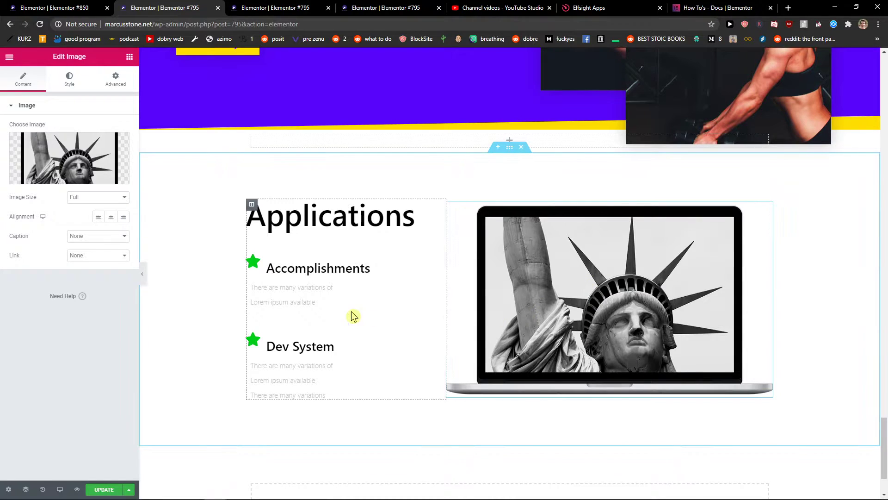
Delete the laptop image, then delete the empty right column and undo that removal
right_click(545, 314)
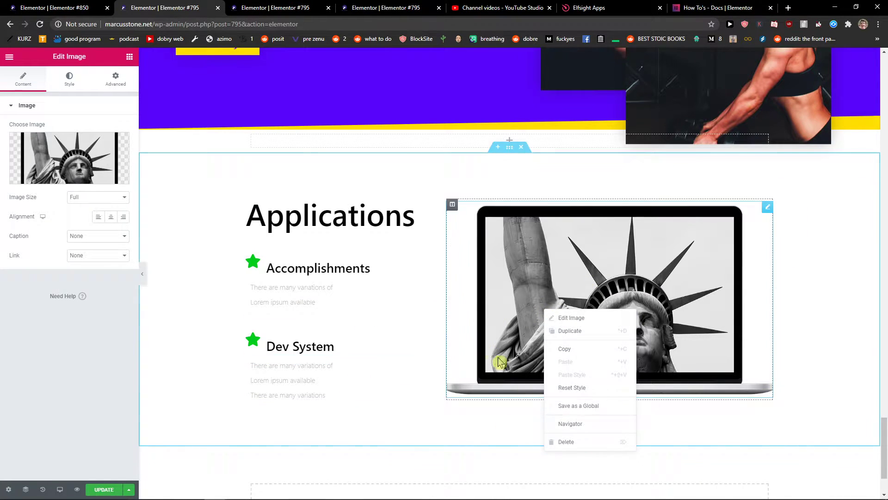
left_click(565, 441)
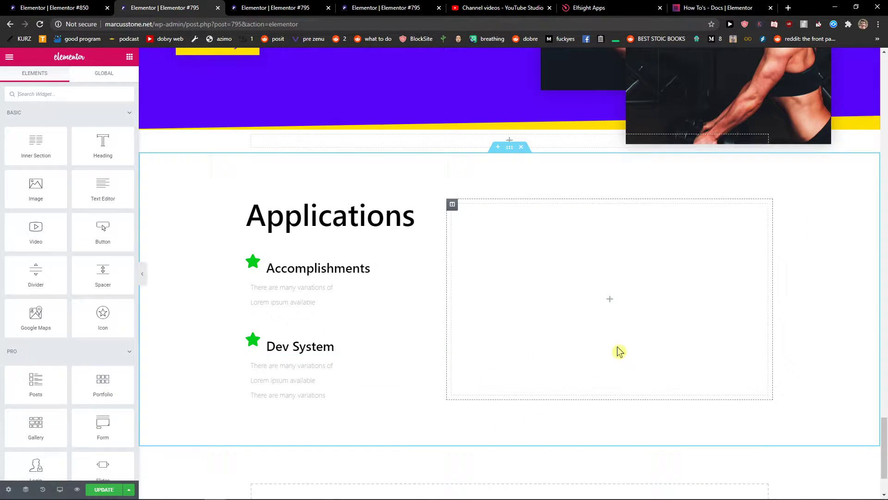
right_click(594, 306)
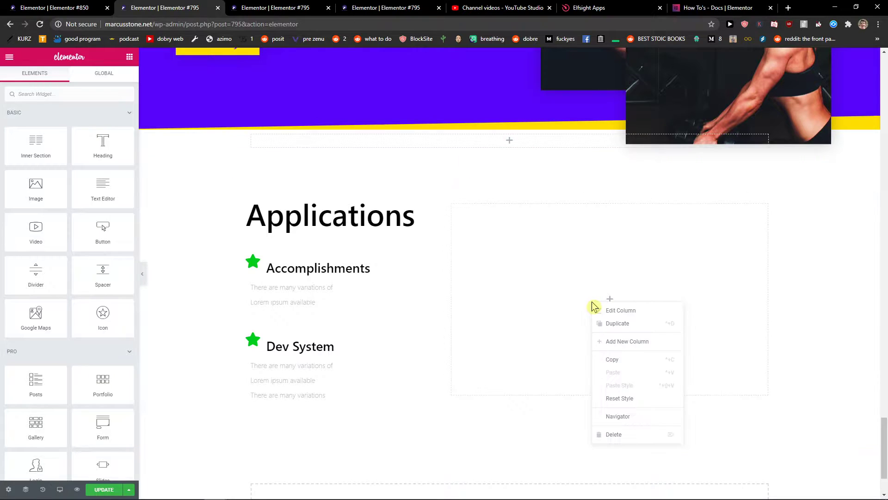
left_click(625, 416)
key("ctrl+z")
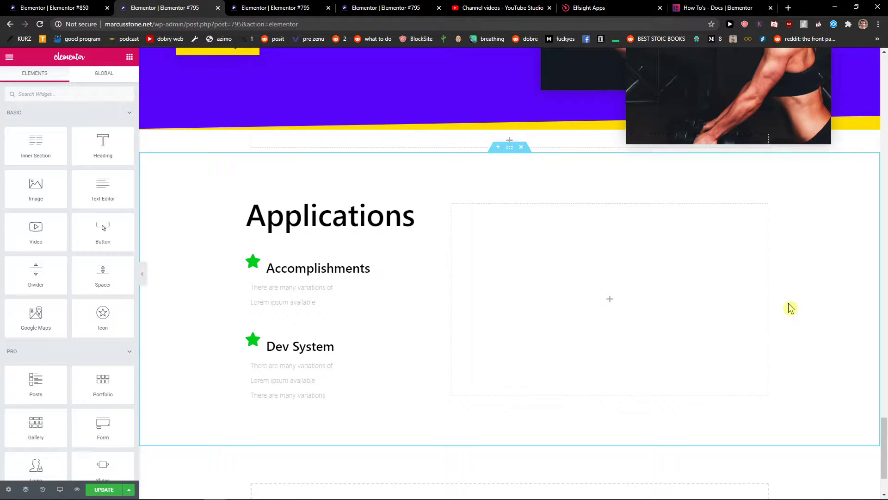
Delete the entire Applications section using the section's right-click Delete option
right_click(538, 281)
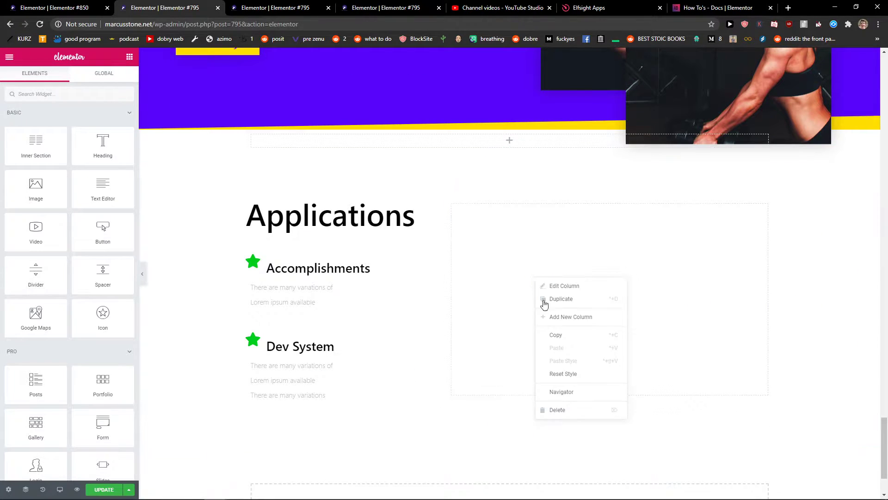
left_click(447, 465)
right_click(201, 280)
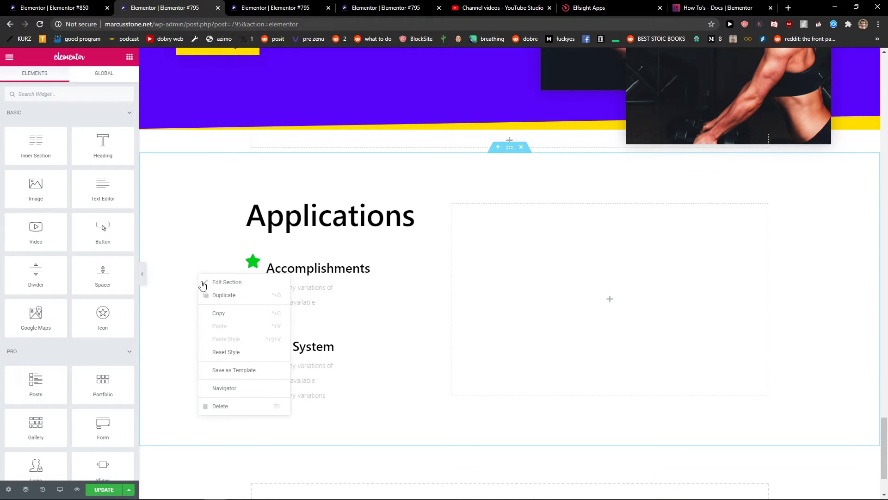
left_click(249, 412)
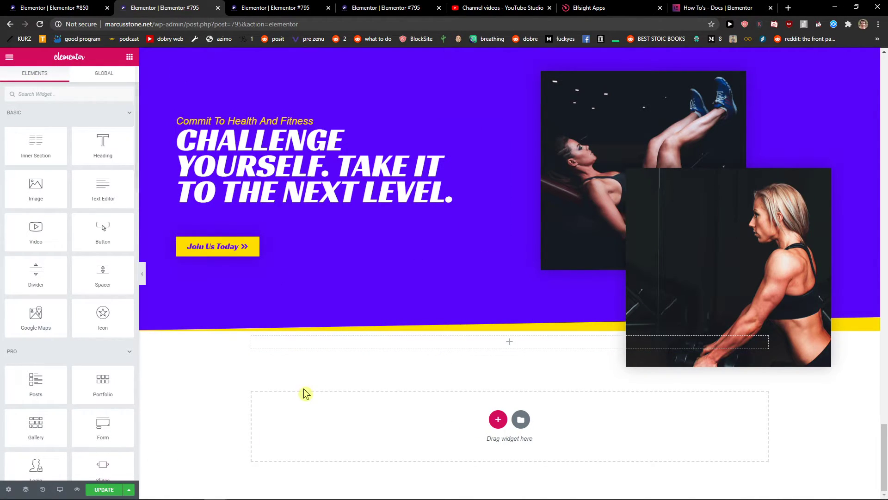
Insert the section12 template from My Templates, accepting the Import Document Settings prompt
key("ctrl+shift+l")
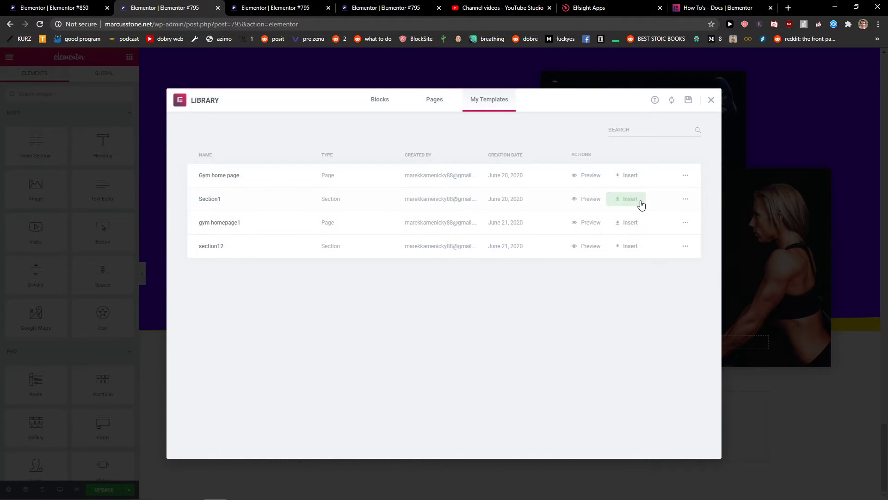
left_click(626, 245)
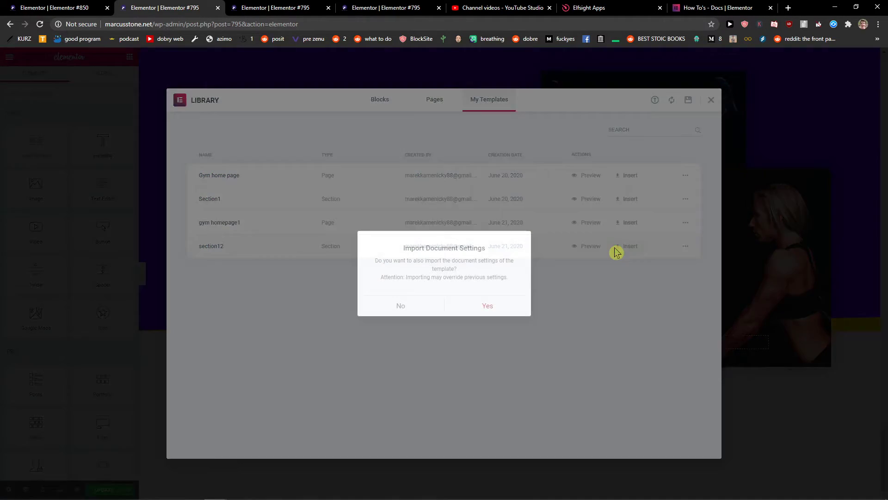
left_click(488, 304)
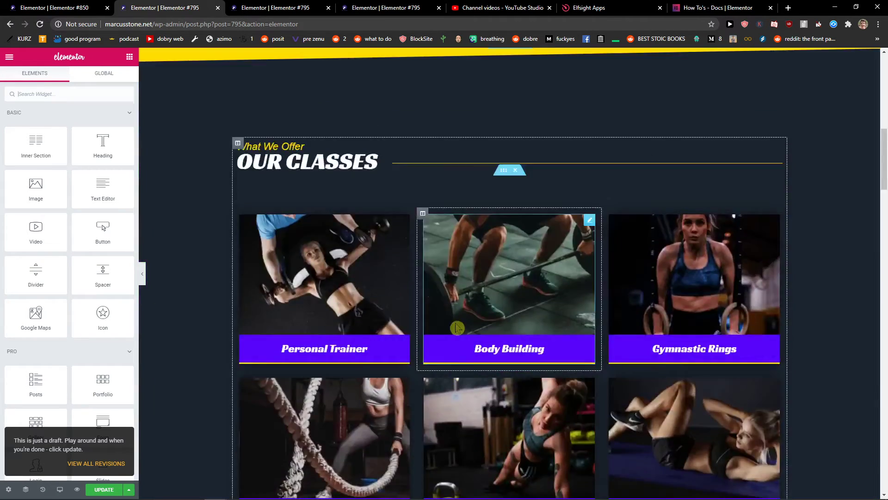
scroll(457, 328, "down", 10)
scroll(278, 327, "down", 10)
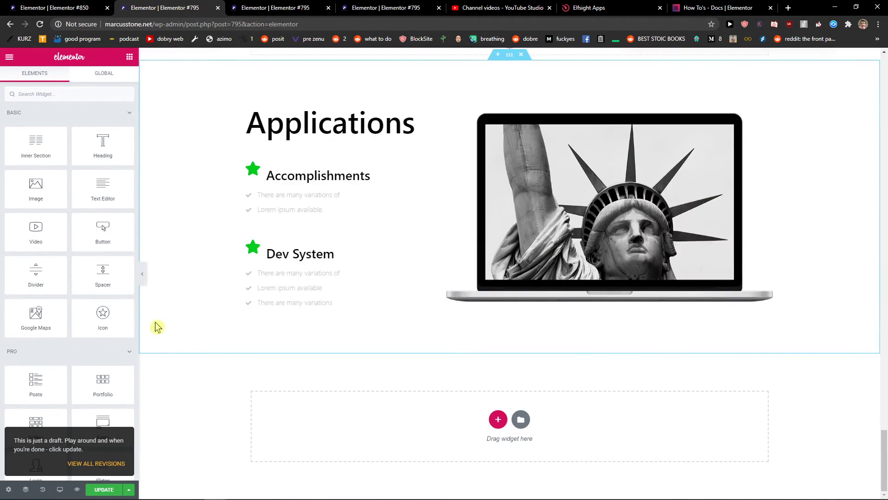